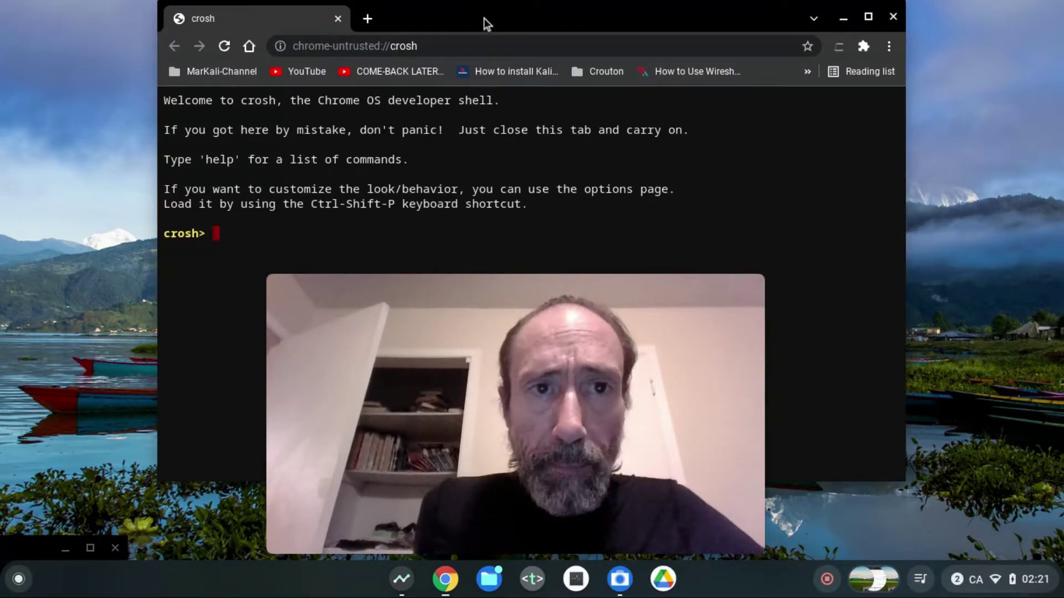
# Step: Move the newly opened crosh shell window toward the left edge of the screen
pyautogui.moveTo(483, 17); pyautogui.dragTo(334, 8)
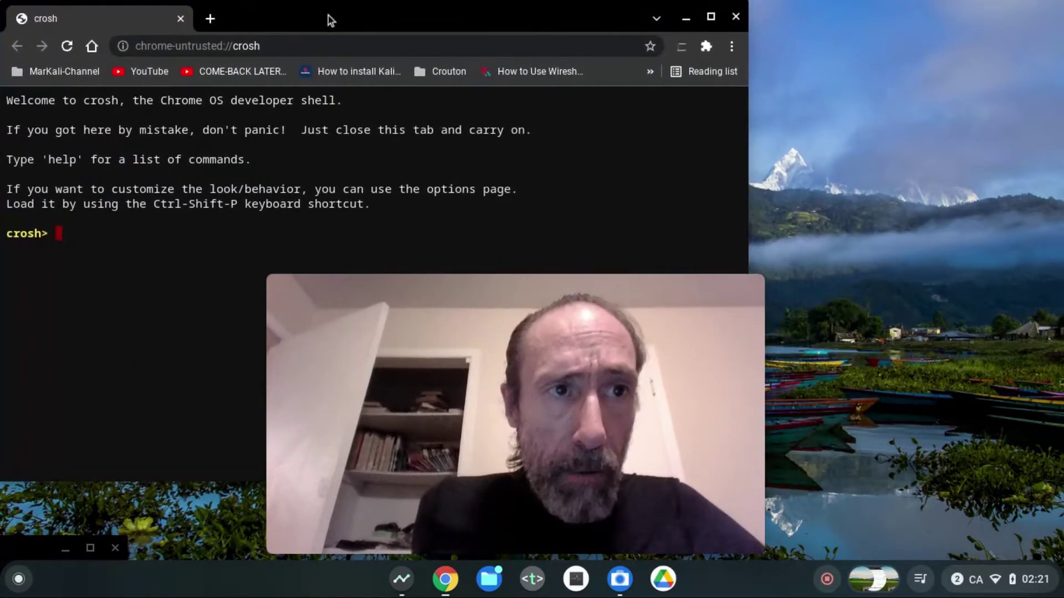
# Step: Enter the Linux shell, change to /usr/local, and list it and its bin scripts
pyautogui.moveTo(570, 292); pyautogui.dragTo(905, 90)
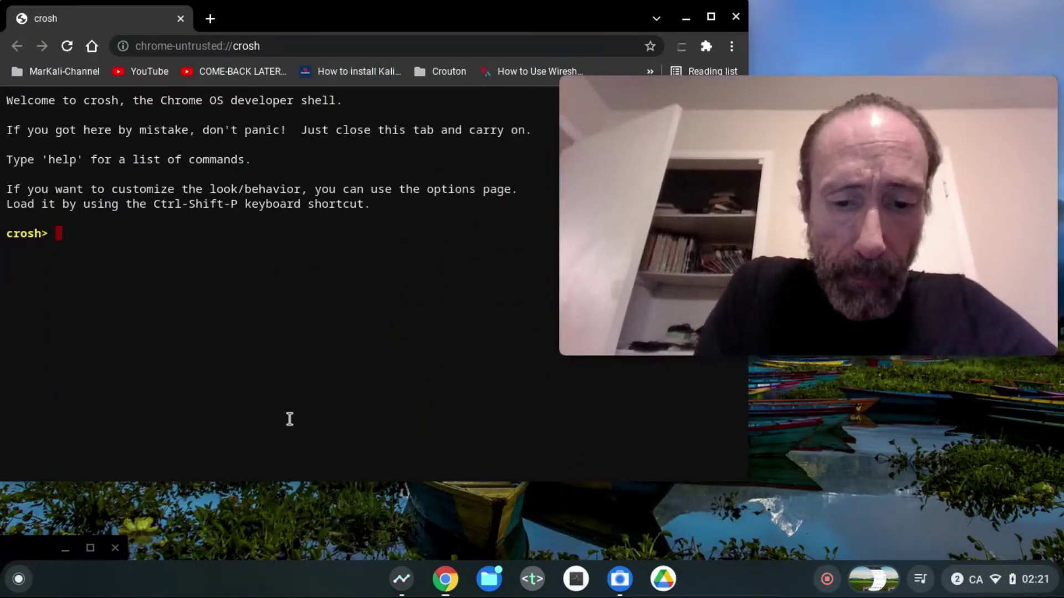
pyautogui.write('shell')
pyautogui.press('Return')
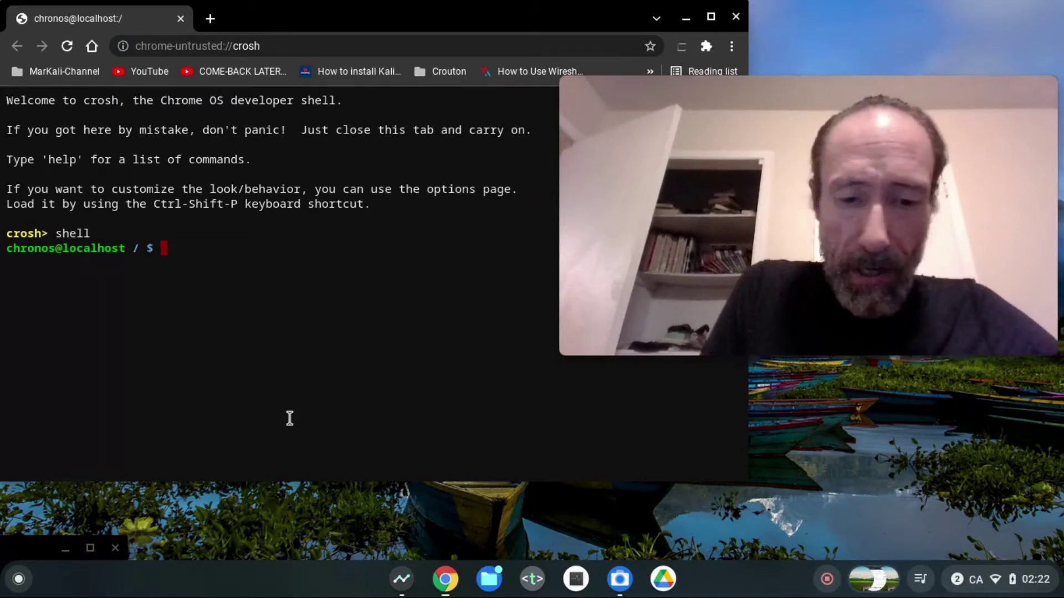
pyautogui.write('cd /')
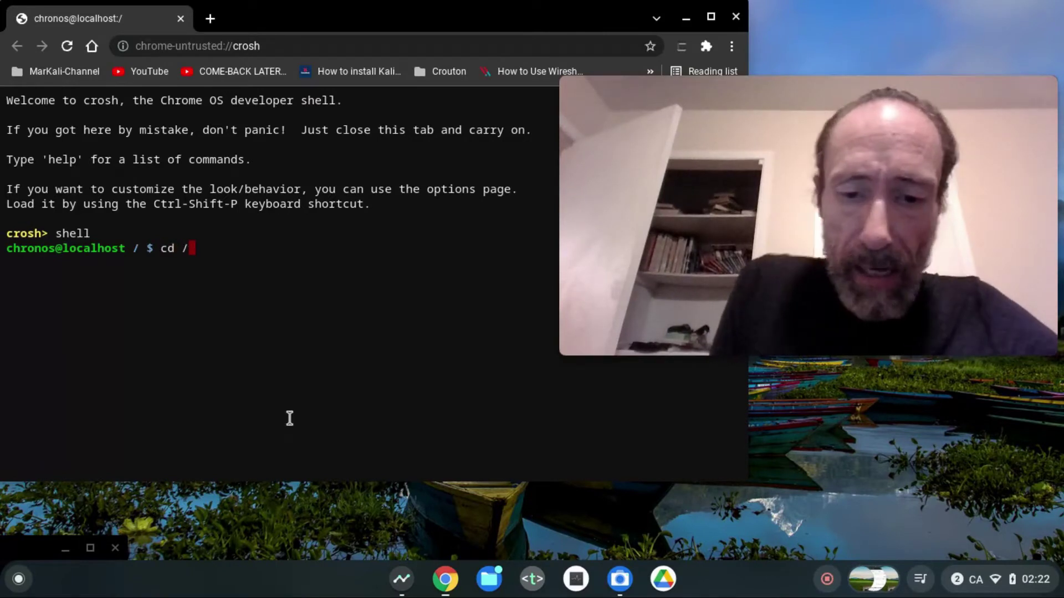
pyautogui.write('usr/loca')
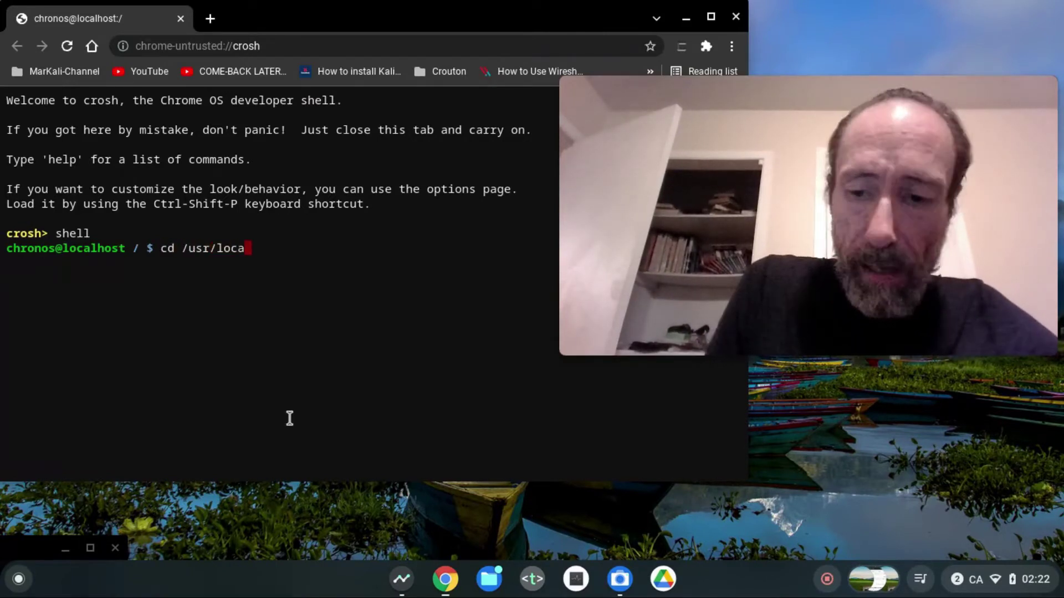
pyautogui.write('l')
pyautogui.press('Return')
pyautogui.write('ls')
pyautogui.press('Return')
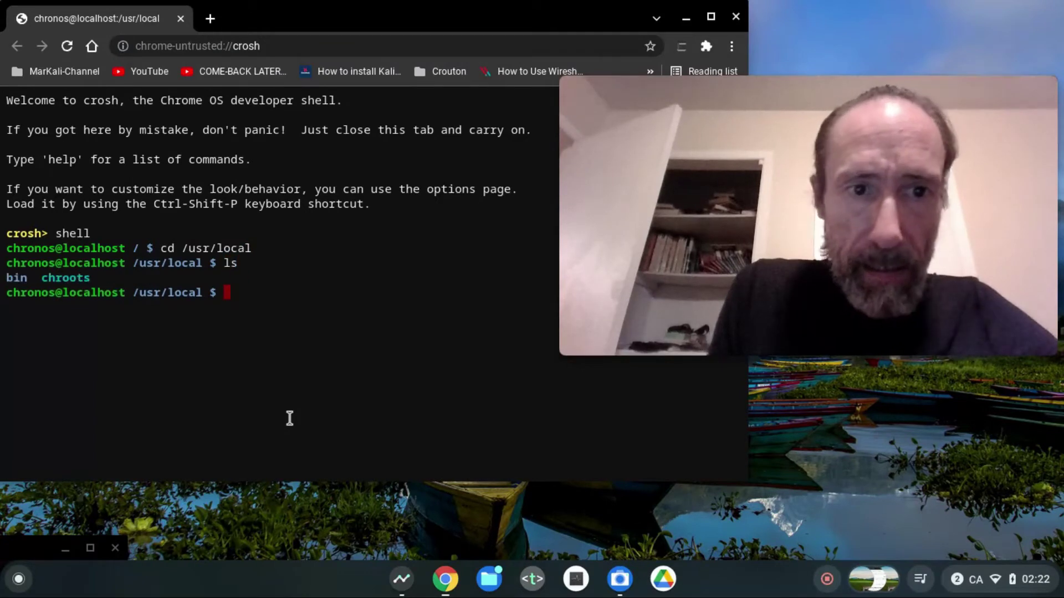
pyautogui.write('l')
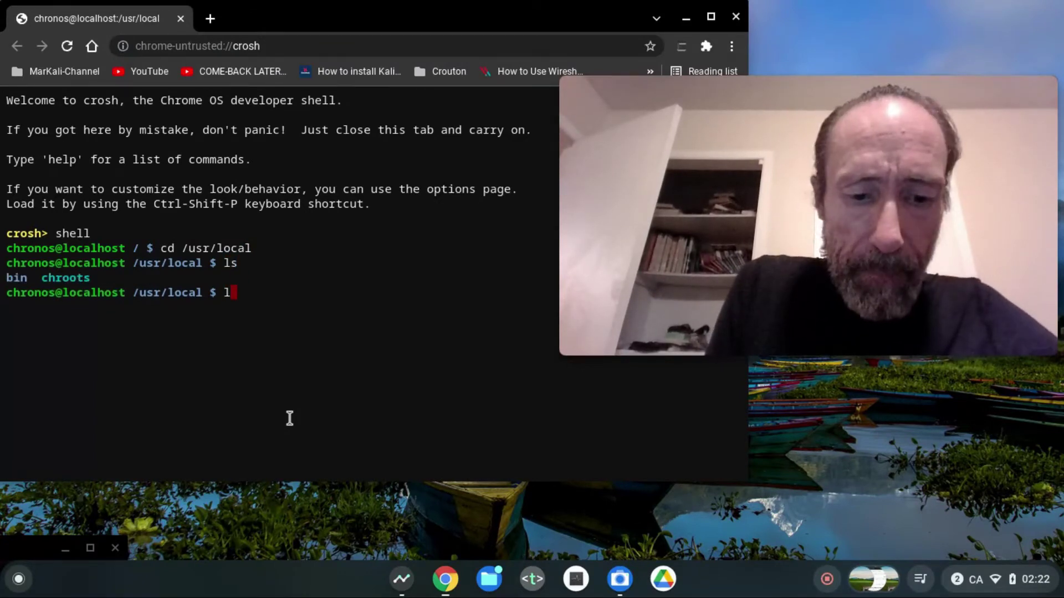
pyautogui.write(' bin')
pyautogui.press('Return')
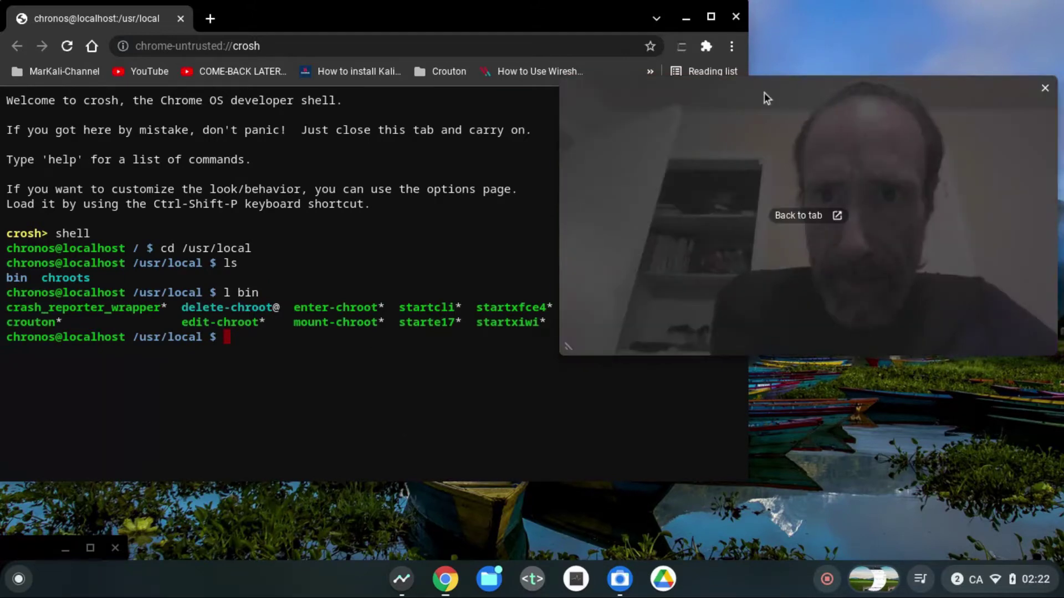
pyautogui.moveTo(790, 217); pyautogui.dragTo(788, 328)
# Step: Confirm kali-rolling is in chroots/ and become root with sudo su and the password
pyautogui.moveTo(814, 362); pyautogui.dragTo(814, 95)
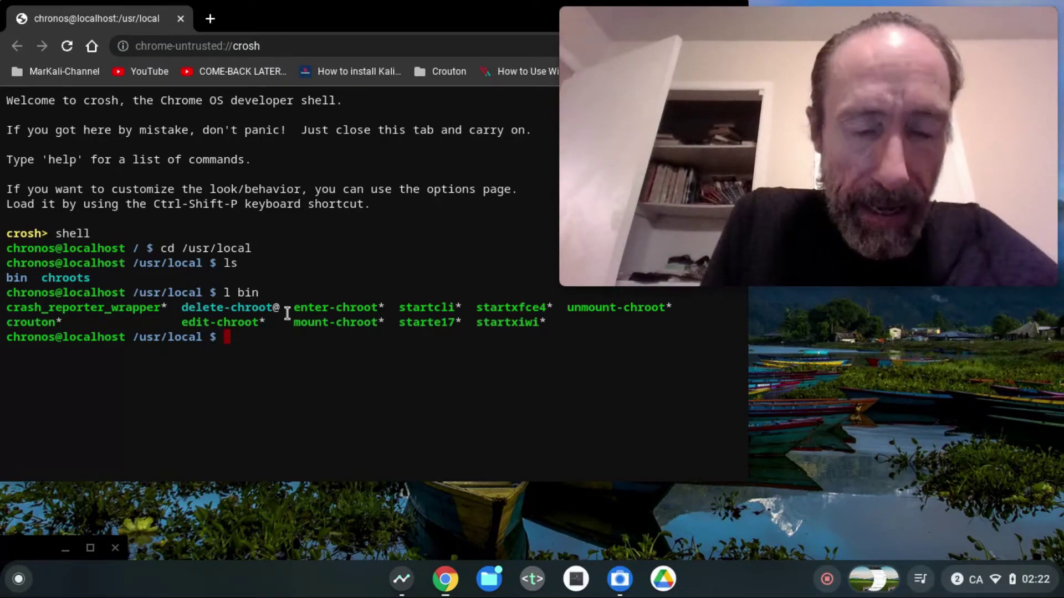
pyautogui.write('ls ')
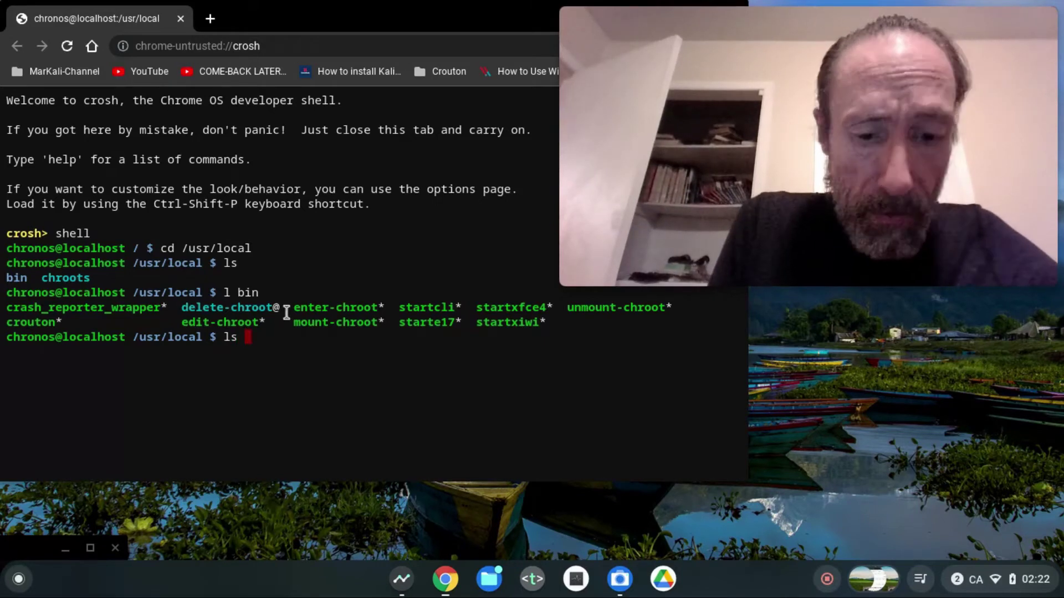
pyautogui.write('chroots/')
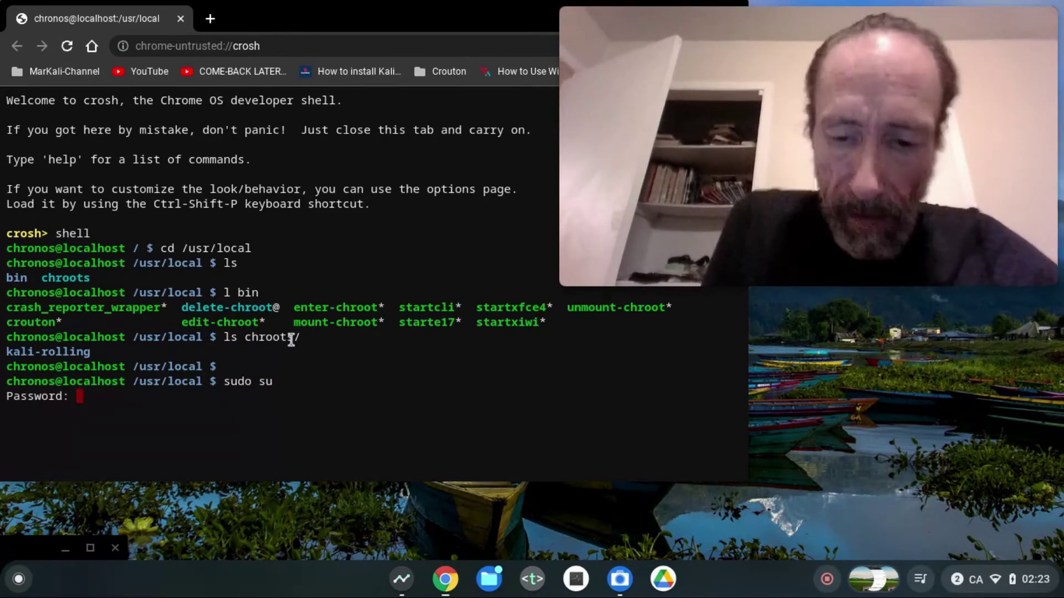
pyautogui.write('sudo su')
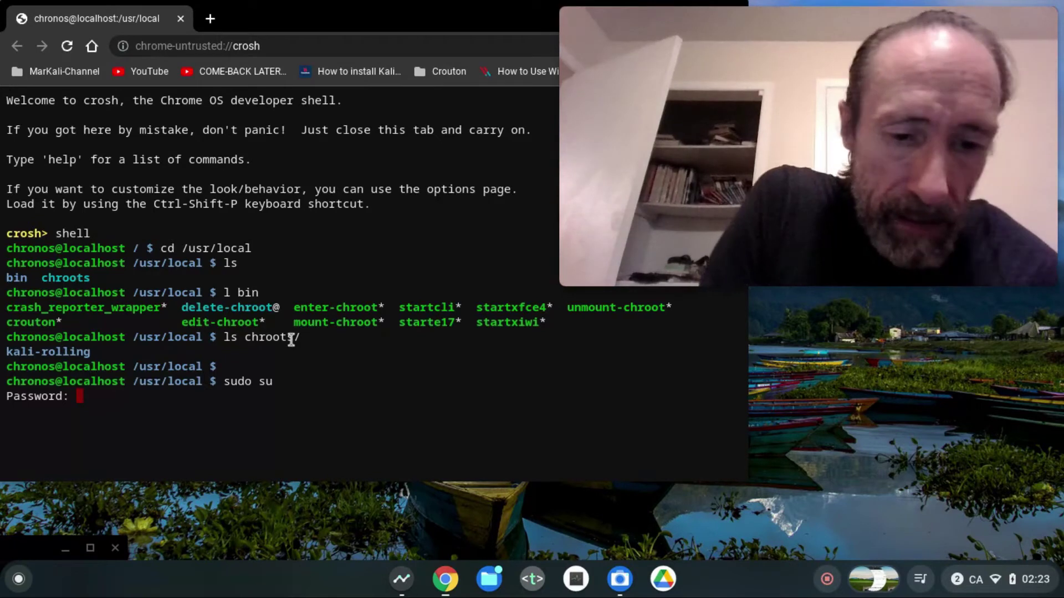
pyautogui.press('Return')
pyautogui.write('du -')
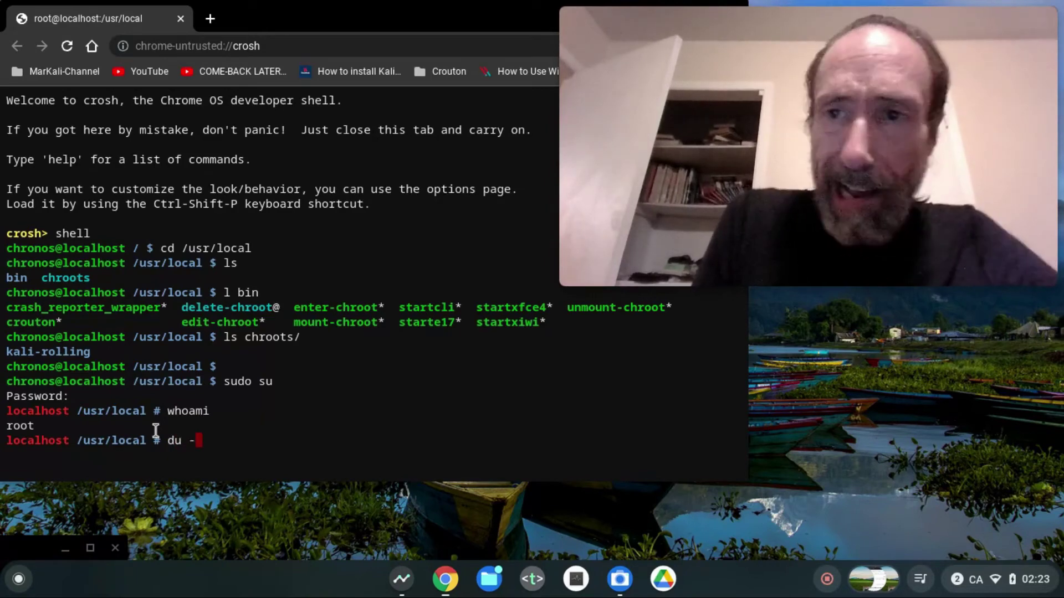
pyautogui.write('s')
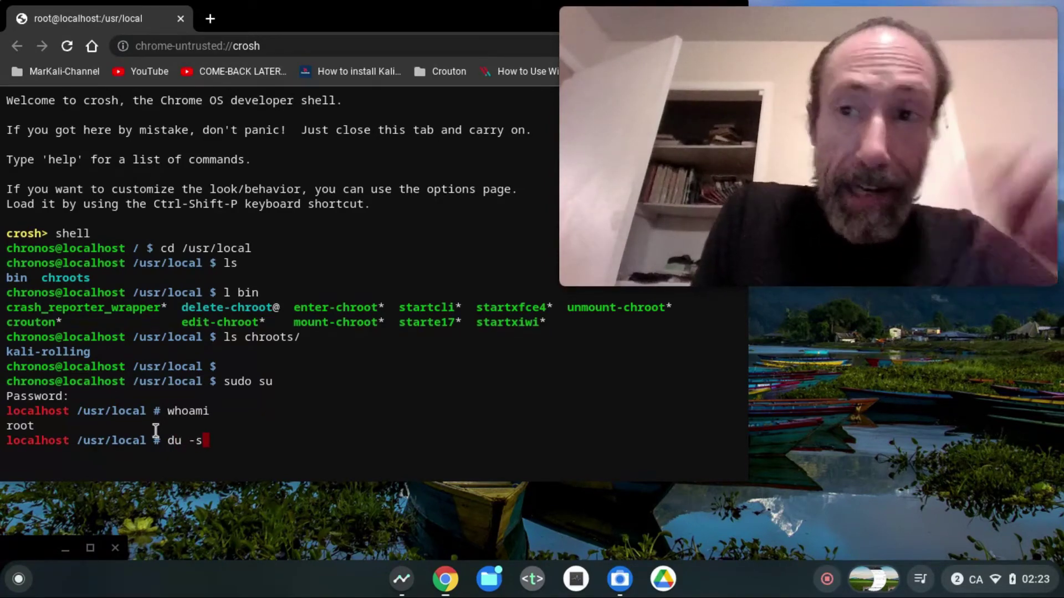
pyautogui.write('h chroots/kali-rolling/')
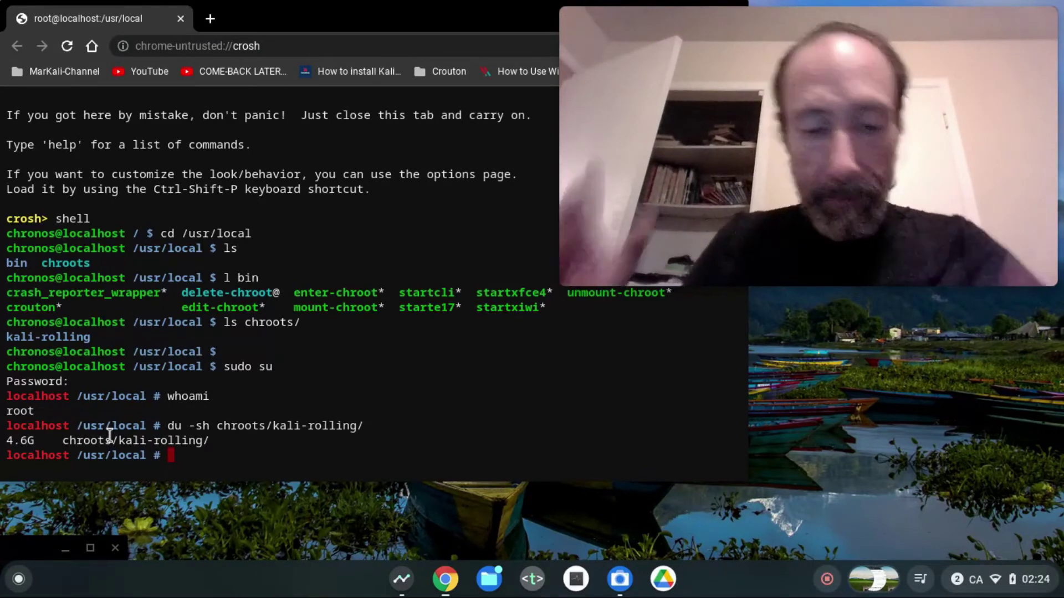
pyautogui.write('df')
# Step: Show the df -h disk report with smaller text in an enlarged terminal
pyautogui.press('Return')
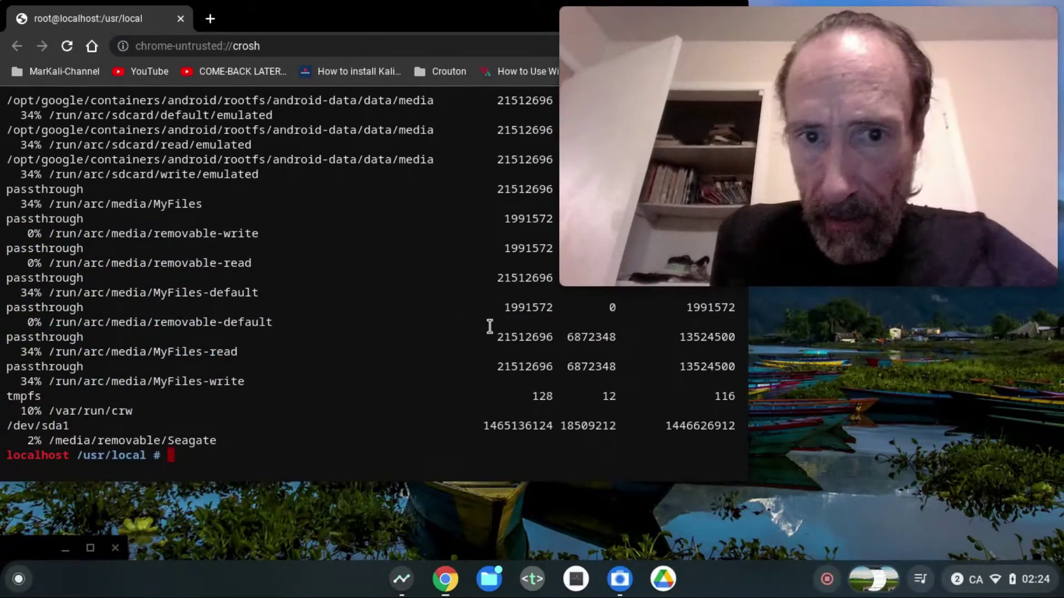
pyautogui.hotkey('ctrl', '-')
pyautogui.hotkey('ctrl', '-')
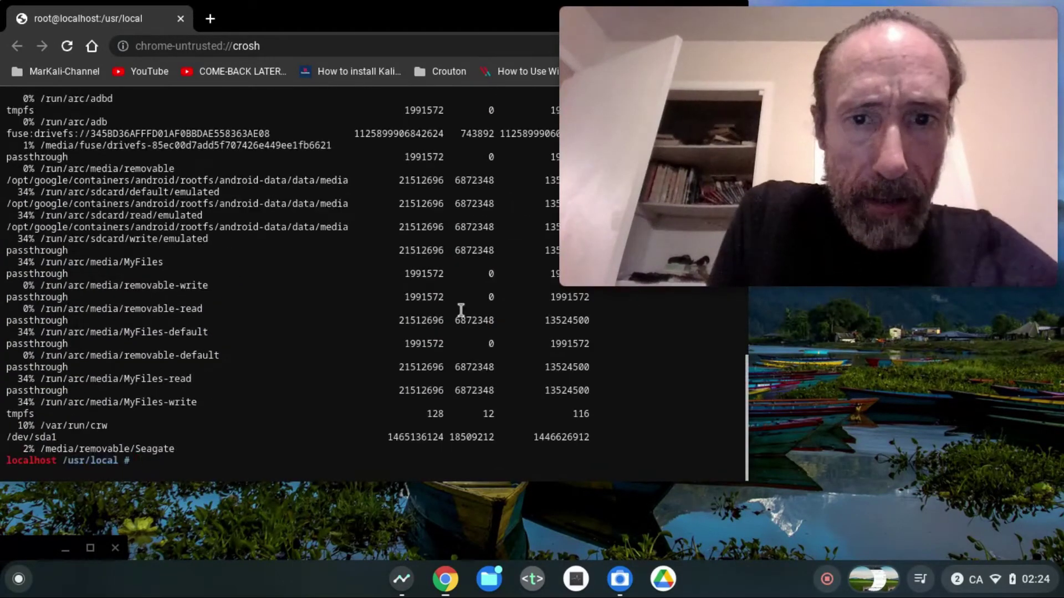
pyautogui.write('df')
pyautogui.press('Return')
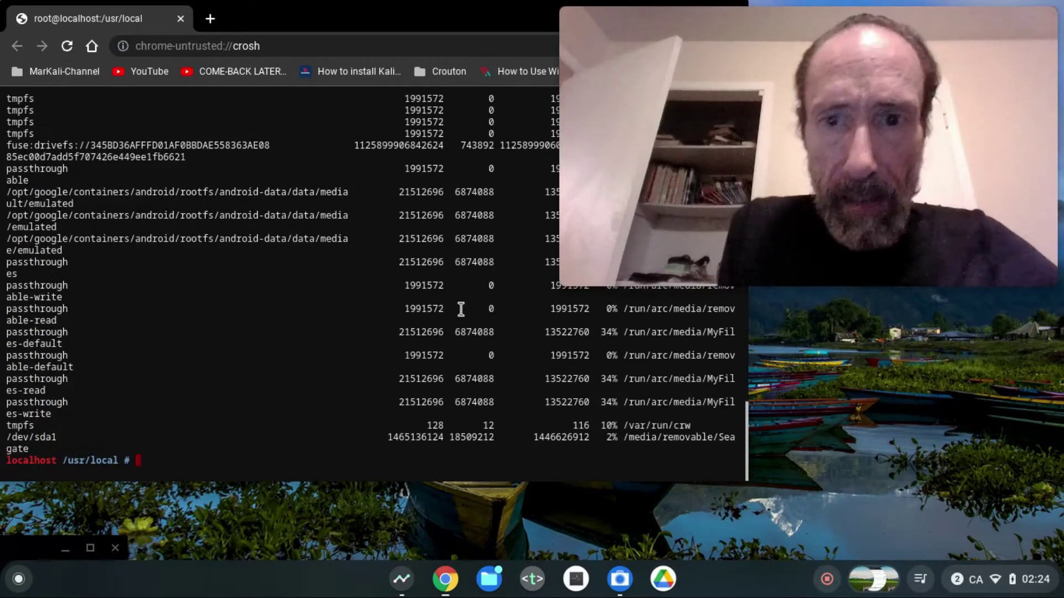
pyautogui.moveTo(753, 482); pyautogui.dragTo(929, 503)
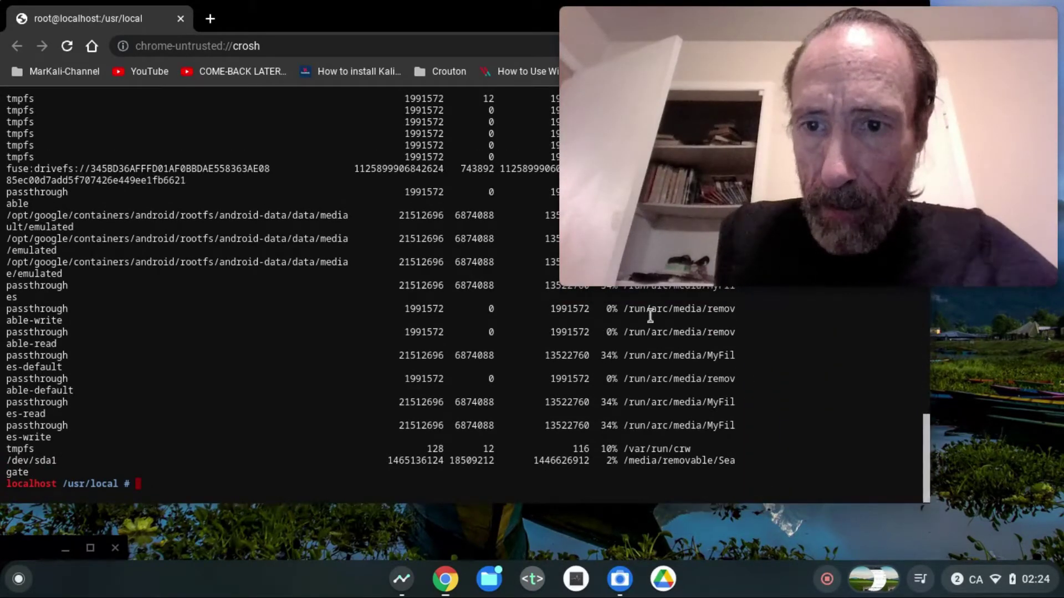
pyautogui.write('cls')
pyautogui.press('Return')
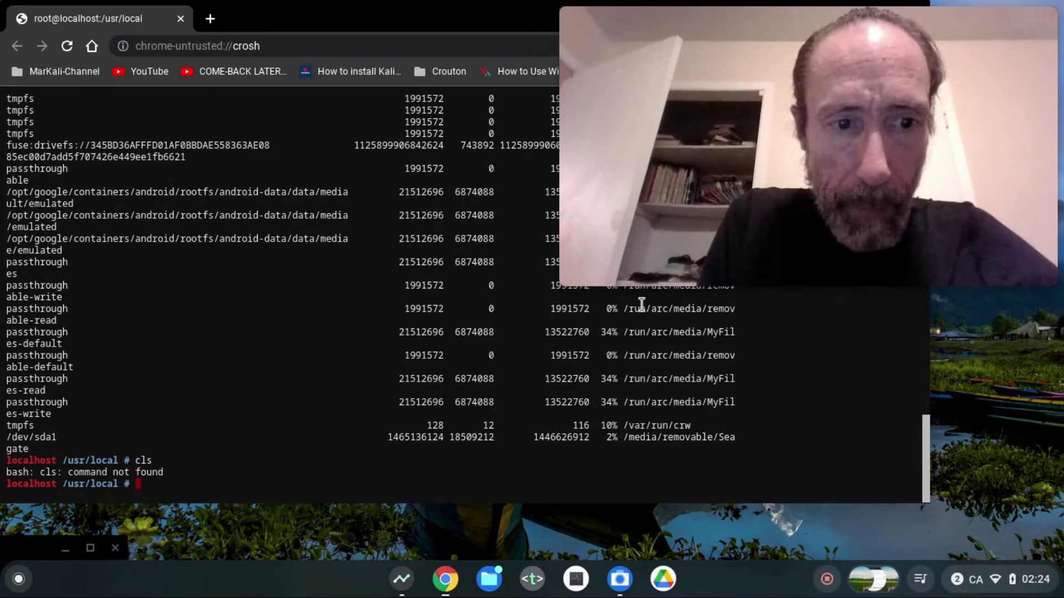
pyautogui.write('clear')
pyautogui.press('Return')
pyautogui.write('sf')
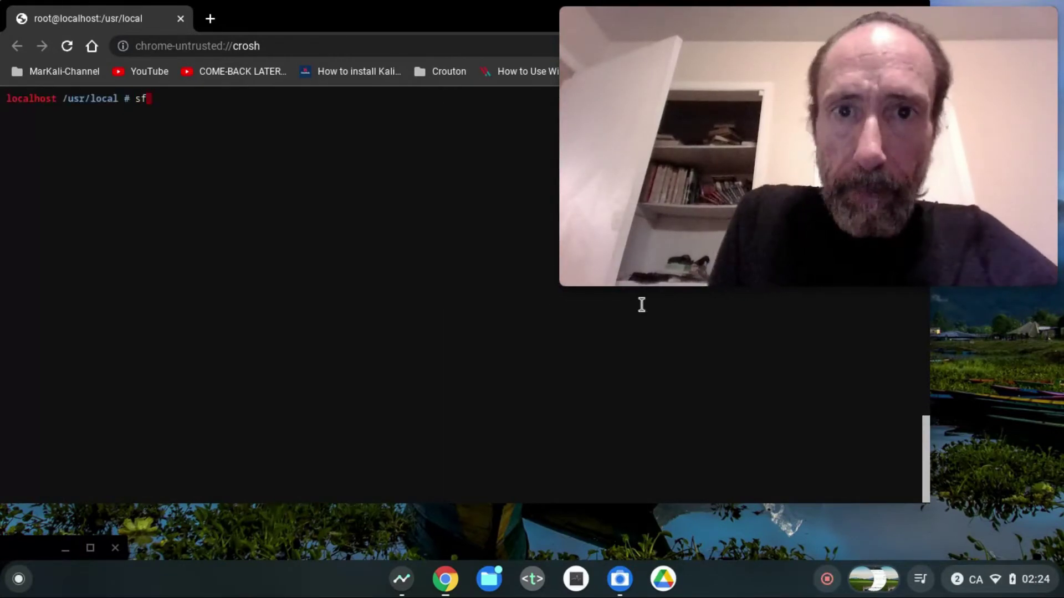
pyautogui.press('Return')
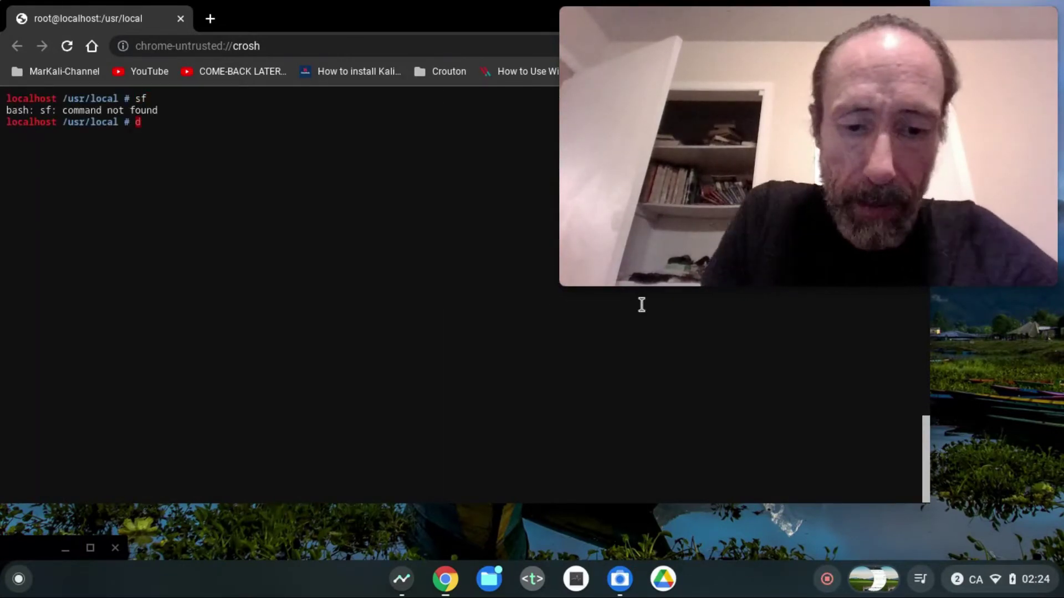
pyautogui.write('f')
pyautogui.press('Return')
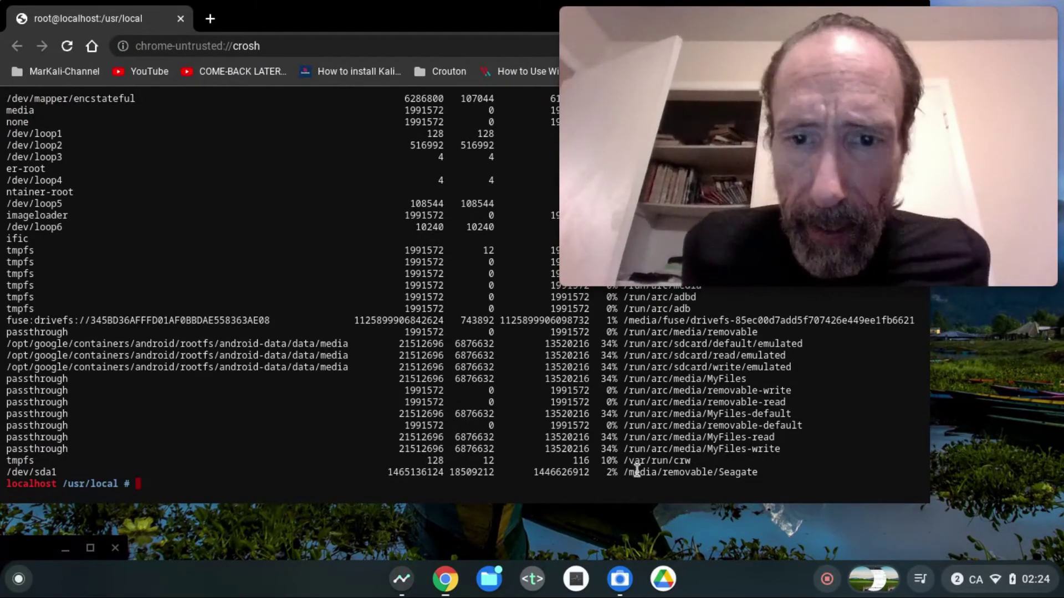
pyautogui.scroll(1, 725, 426)
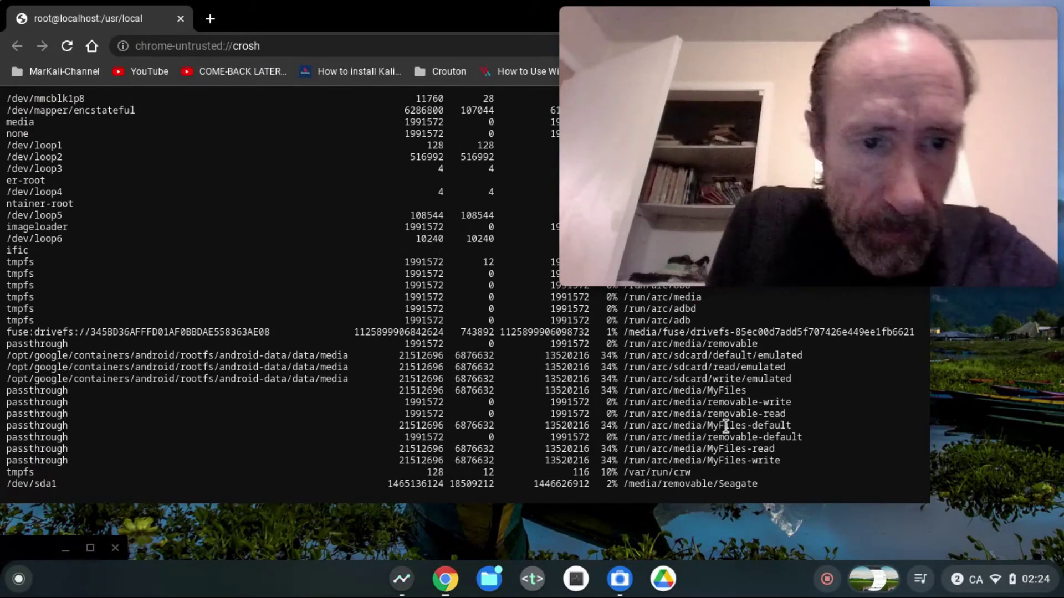
# Step: Rerun df -h and copy the Seagate mount path /media/removable/Seagate
pyautogui.press('Return')
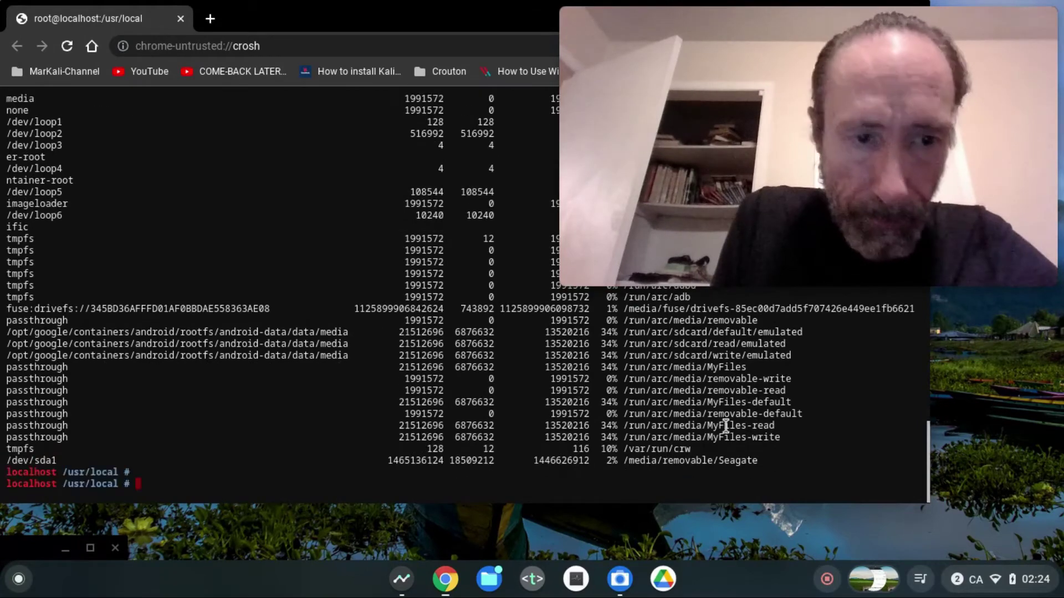
pyautogui.write('df')
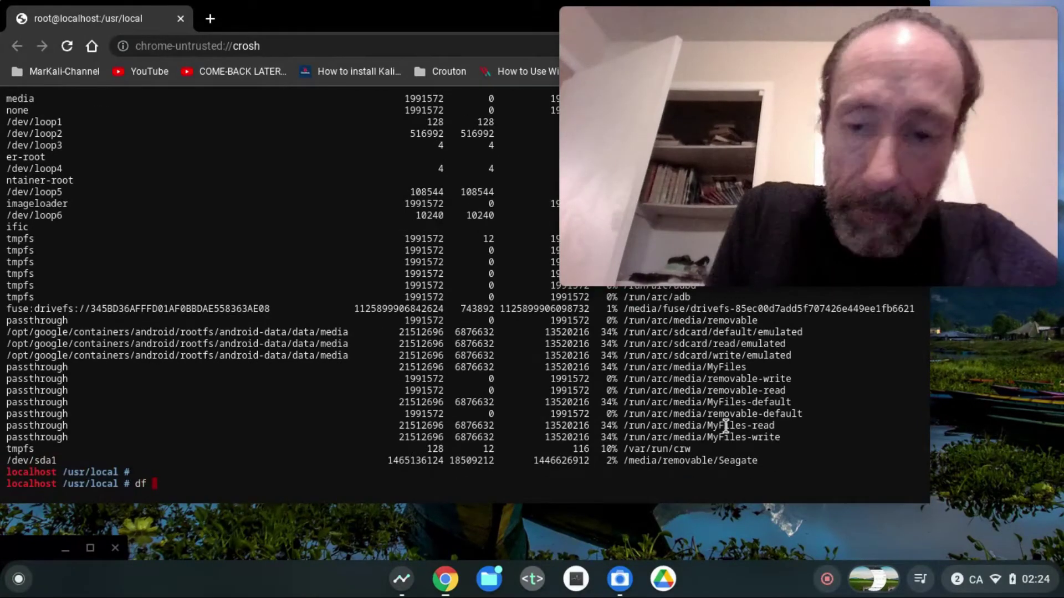
pyautogui.write(' -h')
pyautogui.press('Return')
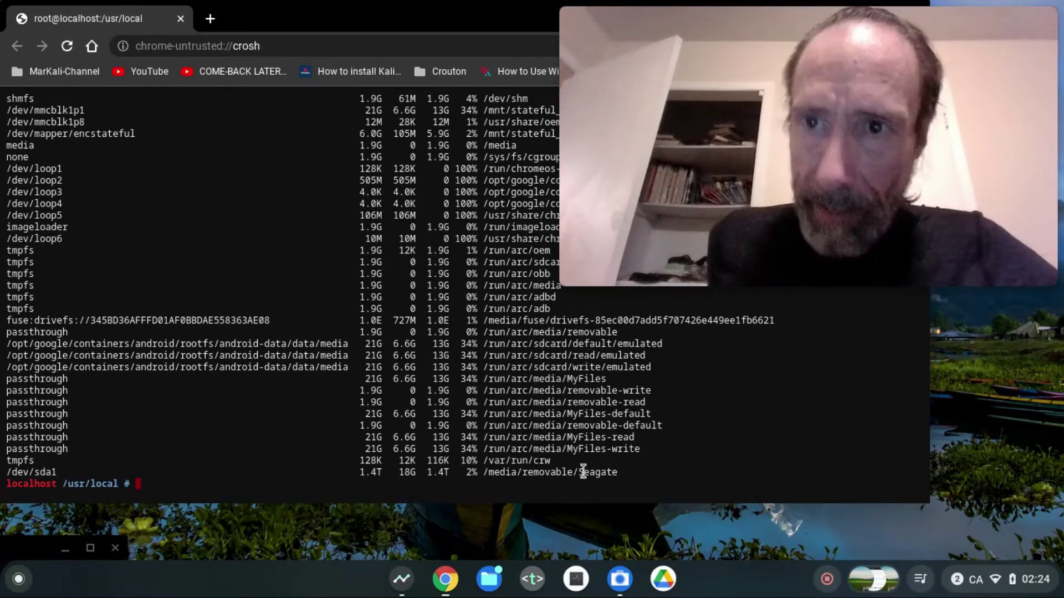
pyautogui.doubleClick(503, 473)
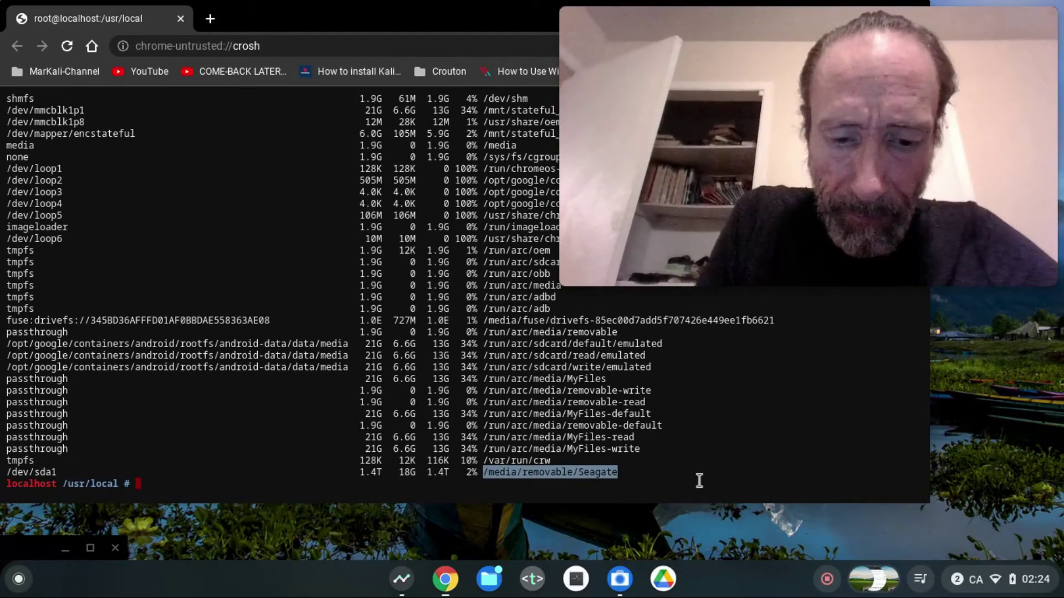
pyautogui.write('cd')
pyautogui.scroll(1, 701, 428)
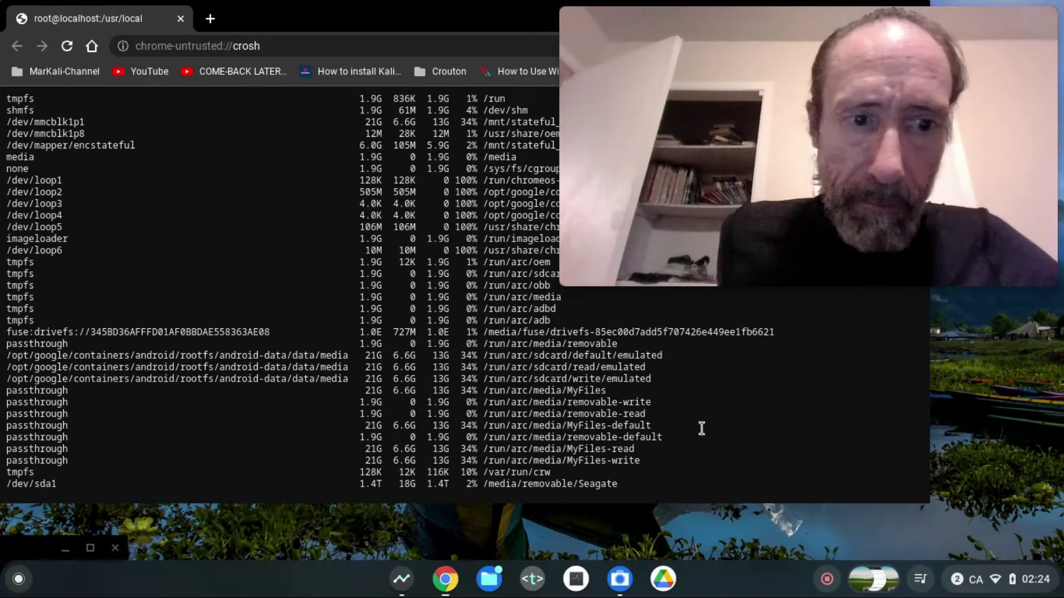
pyautogui.write('cd /media/removable/Seagate')
# Step: Move into /media/removable/Seagate, list its folders, and copy the chromebook-bu name
pyautogui.press('Return')
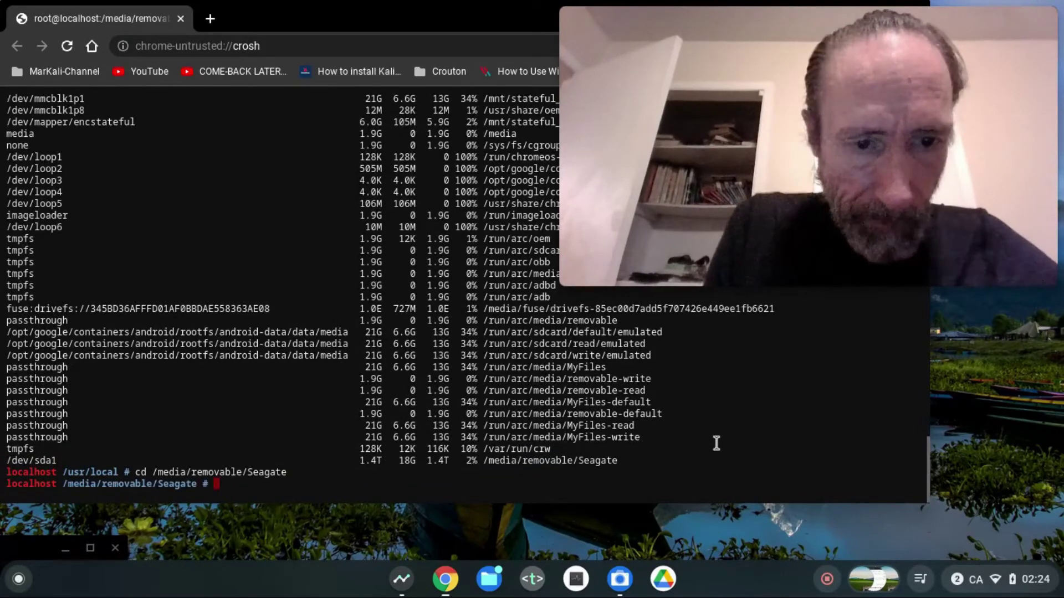
pyautogui.write('ls')
pyautogui.press('Return')
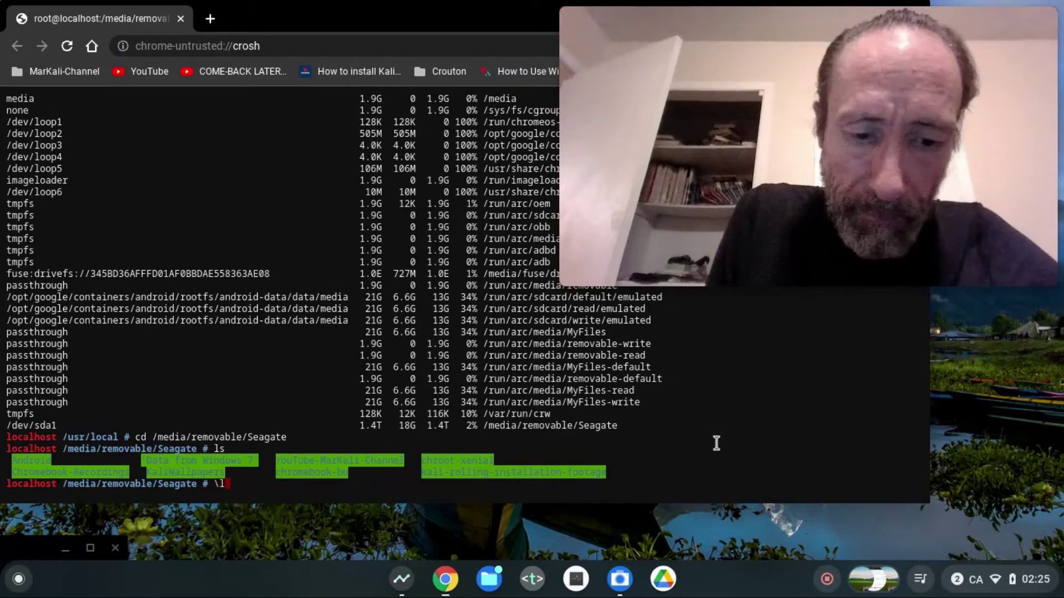
pyautogui.write('s')
pyautogui.press('Return')
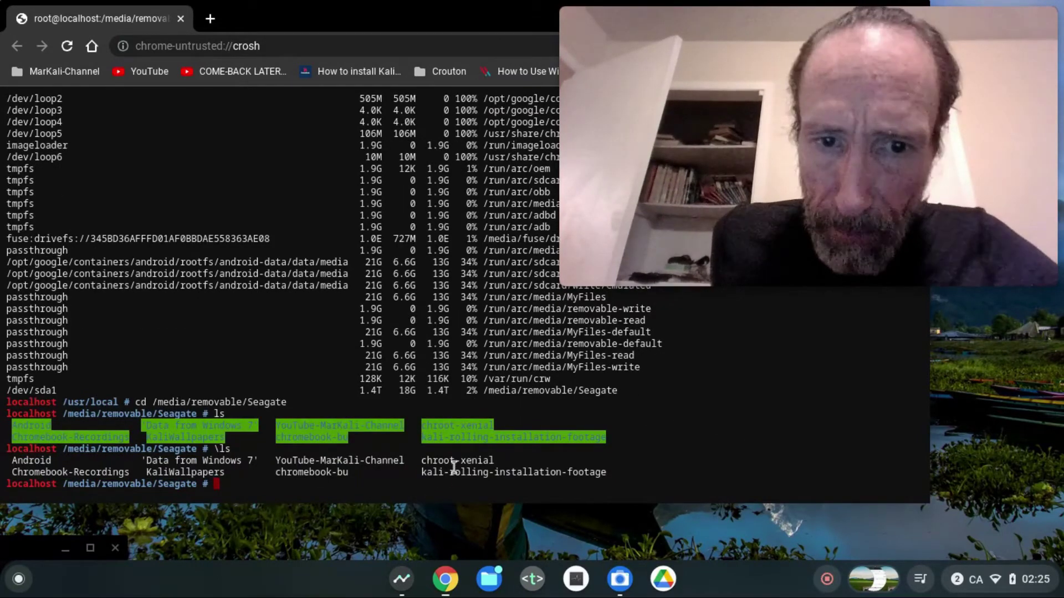
pyautogui.doubleClick(311, 472)
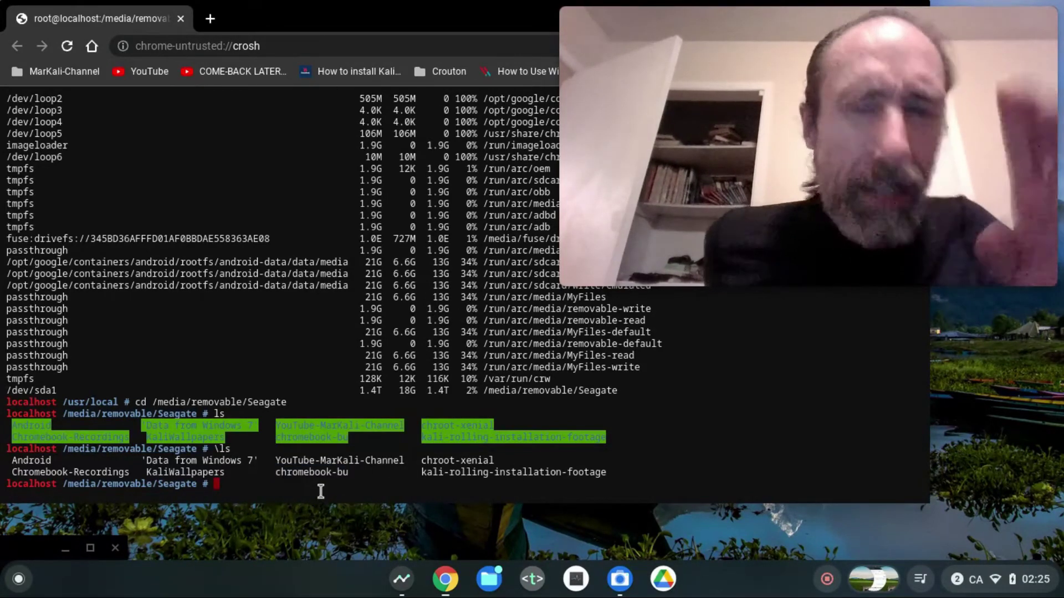
pyautogui.write('mkdir kali-bu cd kali-bu/ pwd cd ')
pyautogui.write('vcf /media/removable/Seagate/kali-bu/')
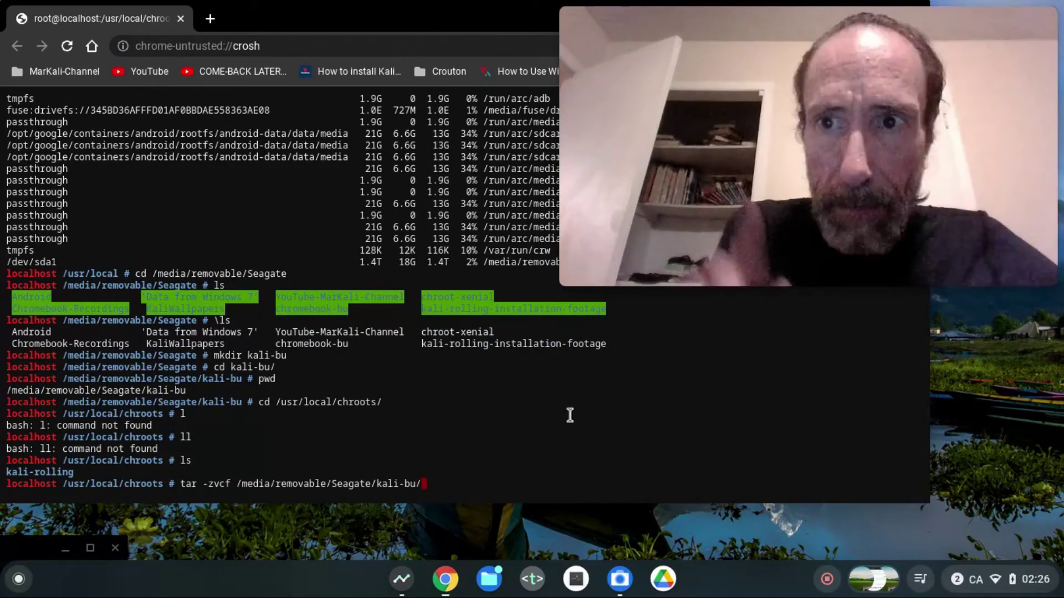
pyautogui.write('kali-rolling.tar kali-rolling/')
# Step: Retry the failed kali-rolling tar, writing it to ~chronos/Downloads/kali-rolling.tar instead
pyautogui.press('Return')
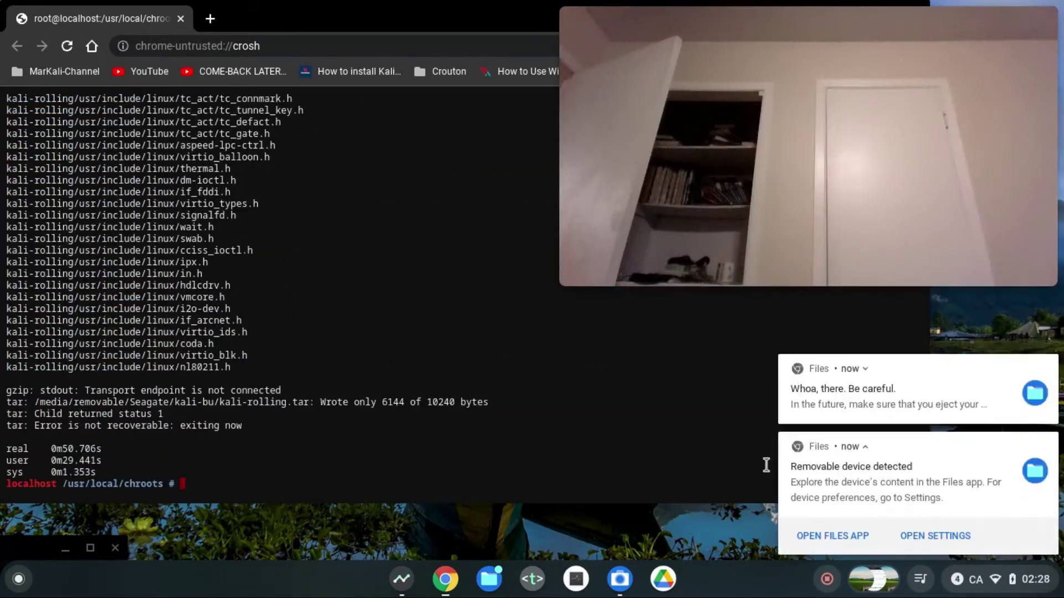
pyautogui.press('Up')
pyautogui.press('BackSpace')
pyautogui.press('BackSpace')
pyautogui.press('BackSpace')
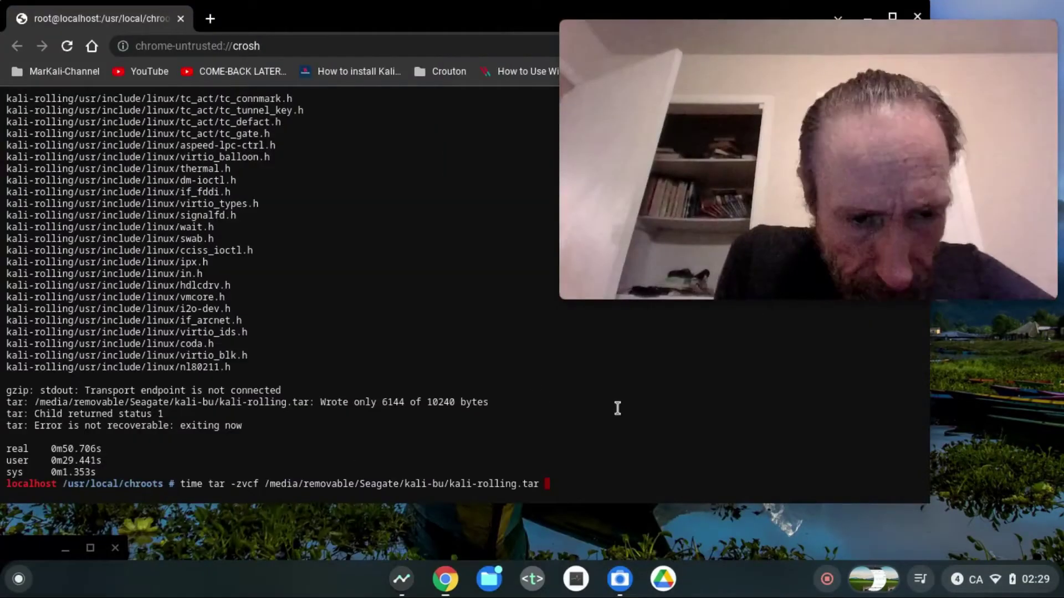
pyautogui.write('~chronos/Downloads/')
pyautogui.press('Left')
pyautogui.press('Left')
pyautogui.press('Left')
pyautogui.press('BackSpace')
pyautogui.press('BackSpace')
pyautogui.press('BackSpace')
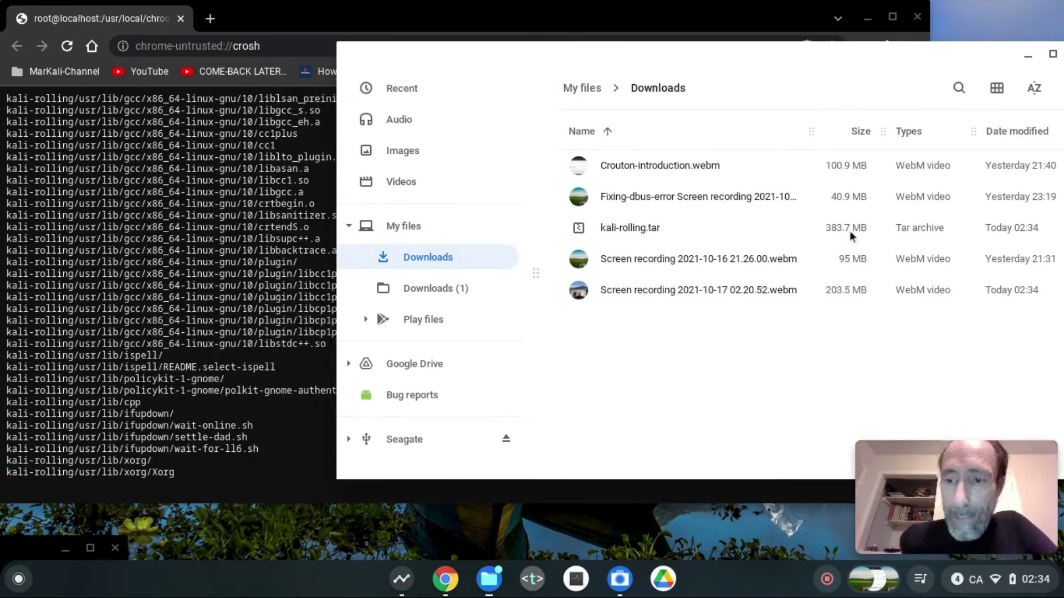
# Step: Drag kali-rolling.tar from Downloads into Seagate's chromebook-bu folder, then return to the terminal
pyautogui.click(404, 439)
pyautogui.moveTo(536, 273); pyautogui.dragTo(605, 242)
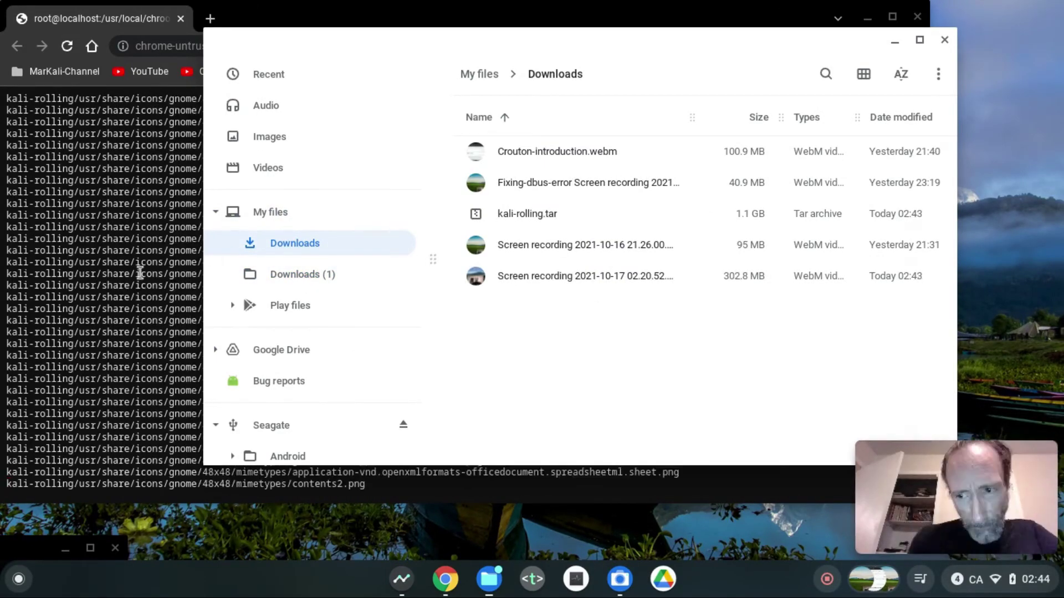
pyautogui.click(140, 274)
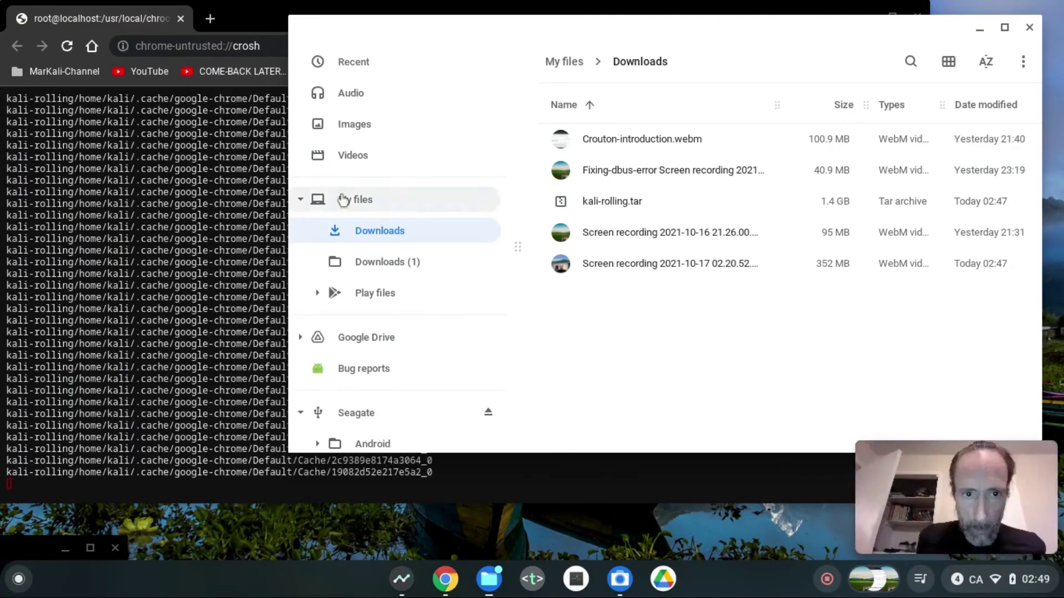
pyautogui.click(238, 18)
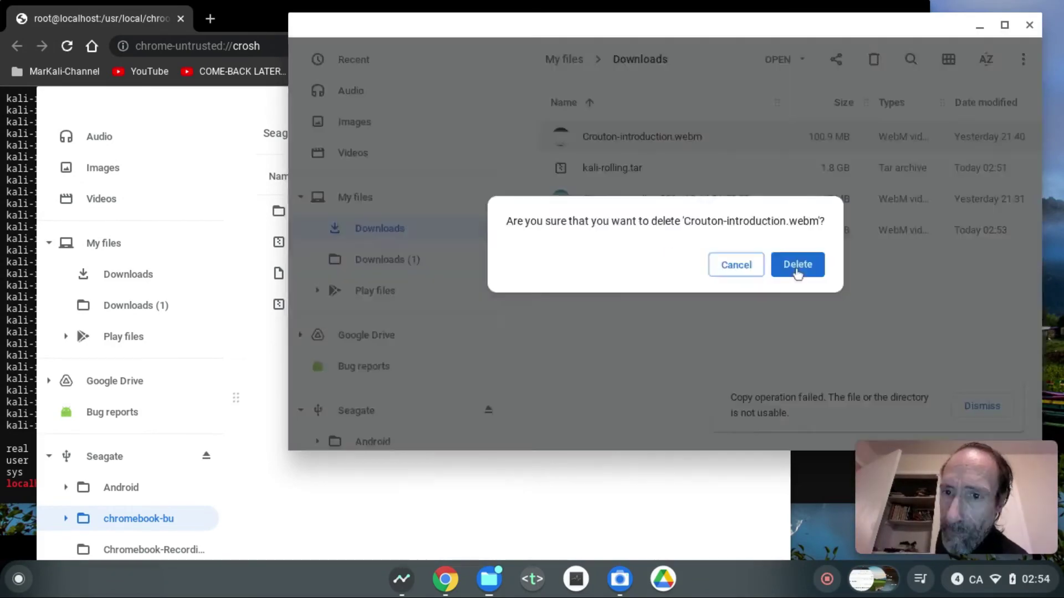
# Step: Delete the old webm videos from Downloads and dismiss the failed copy notice
pyautogui.click(797, 265)
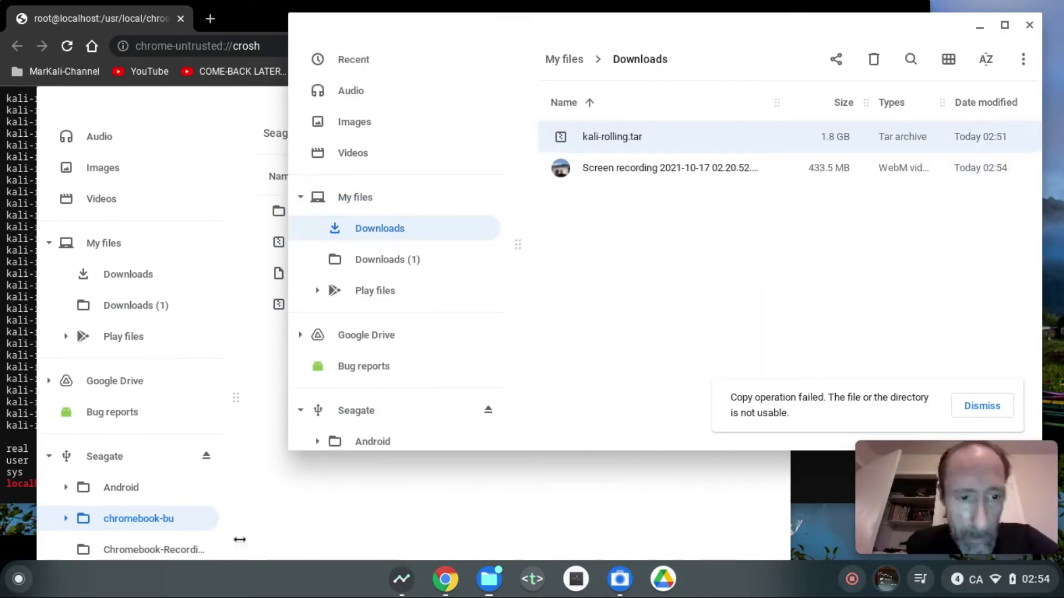
pyautogui.click(989, 410)
pyautogui.click(397, 530)
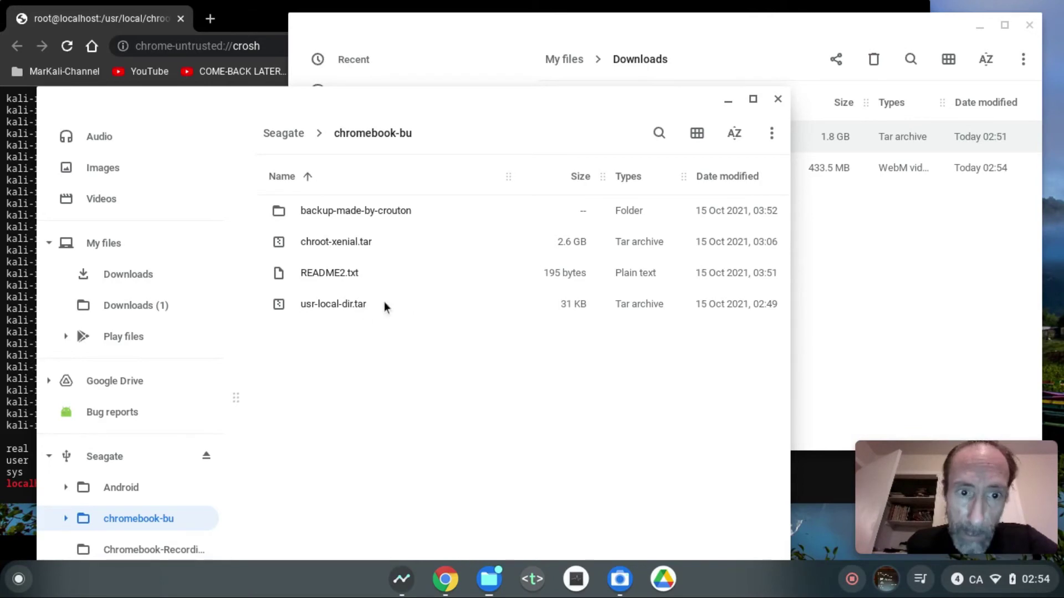
# Step: Refresh chromebook-bu and check Get info shows kali-rolling.tar at 1.84 GB
pyautogui.click(129, 488)
pyautogui.click(141, 526)
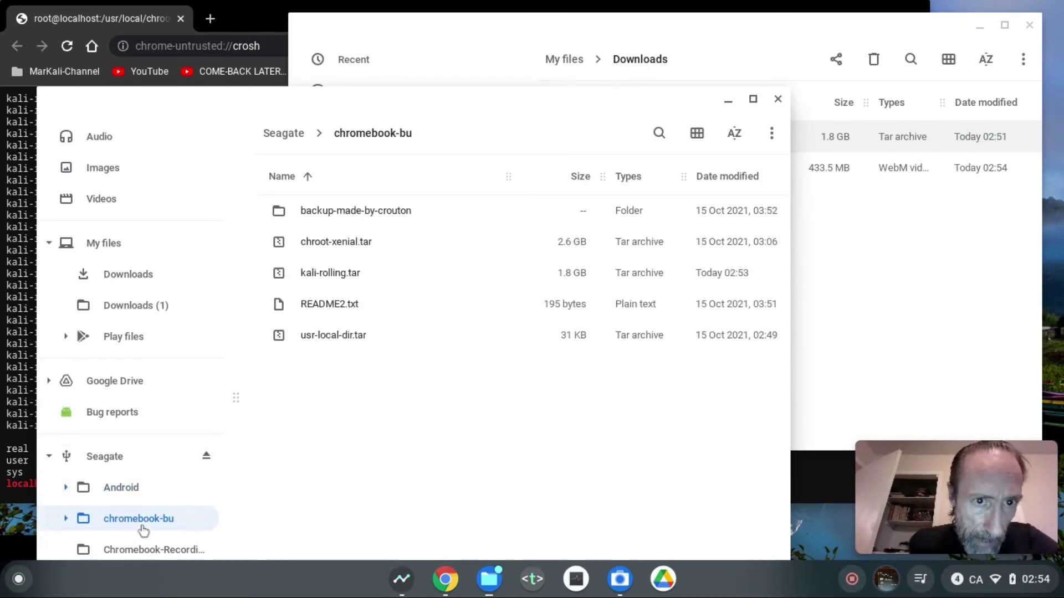
pyautogui.click(333, 275)
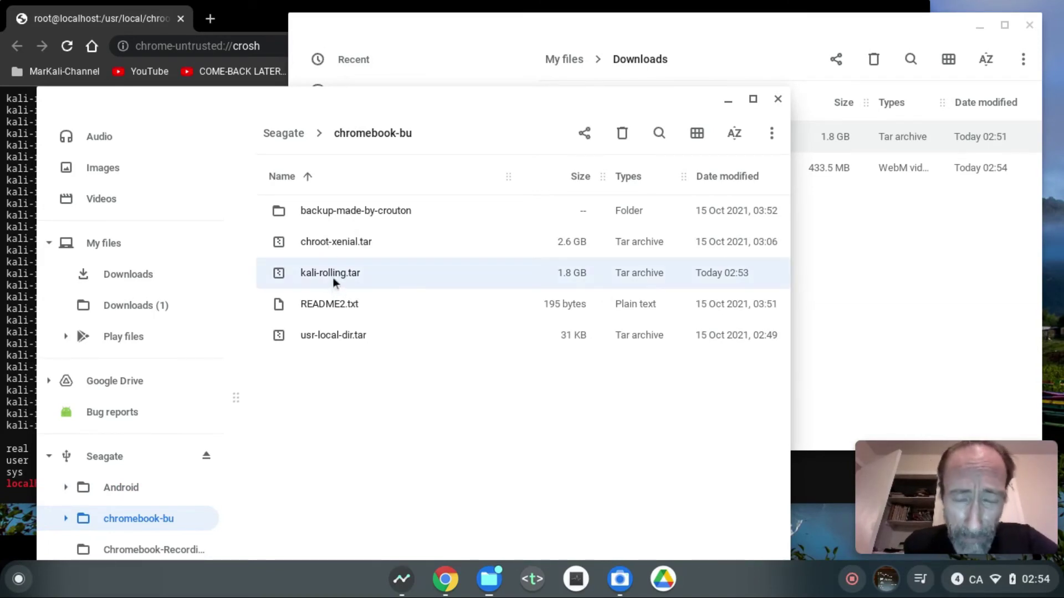
pyautogui.rightClick(333, 277)
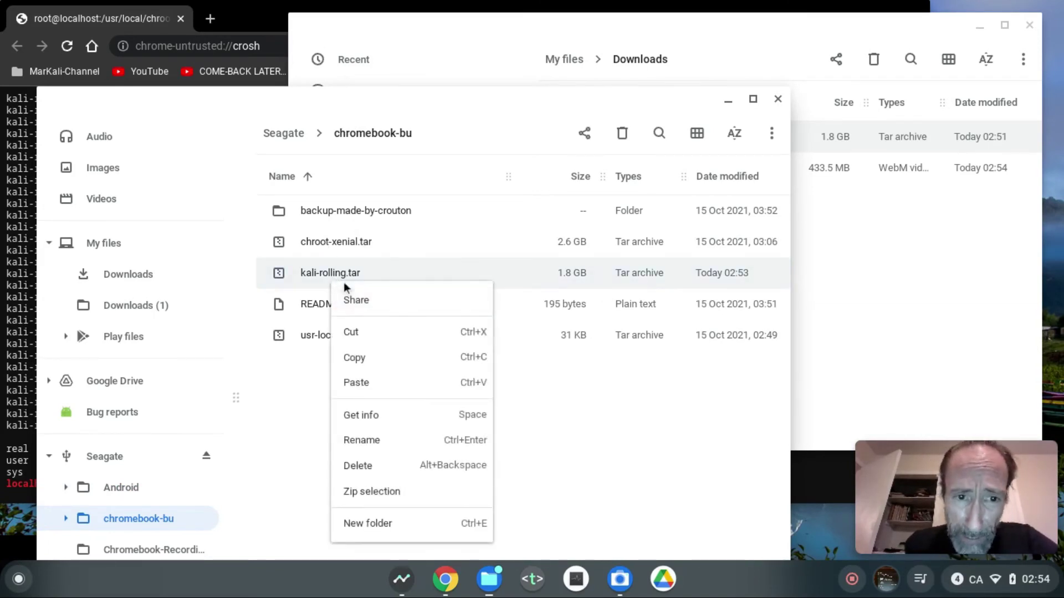
pyautogui.click(387, 412)
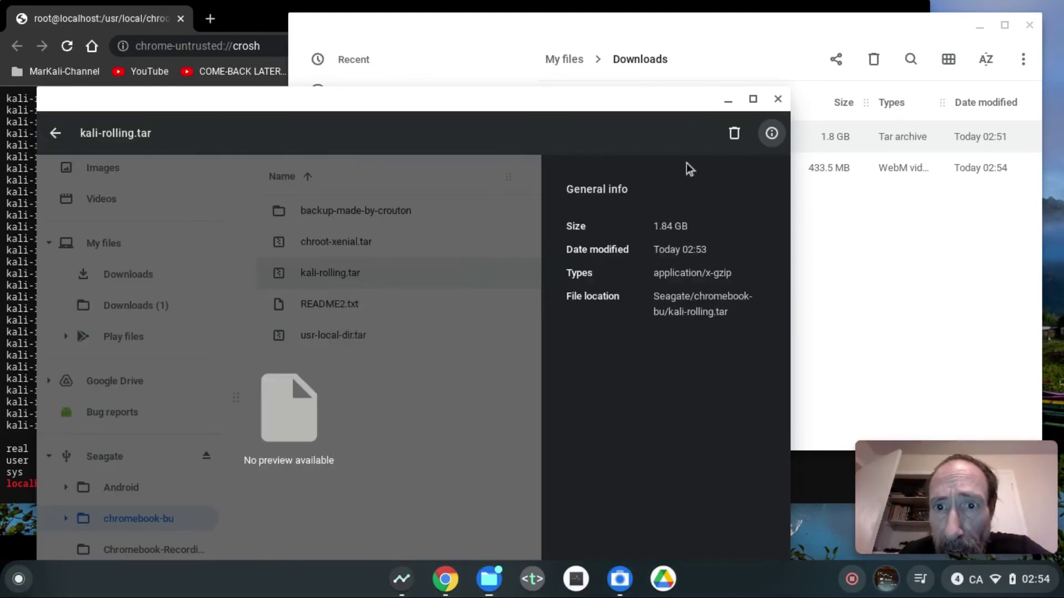
pyautogui.click(779, 99)
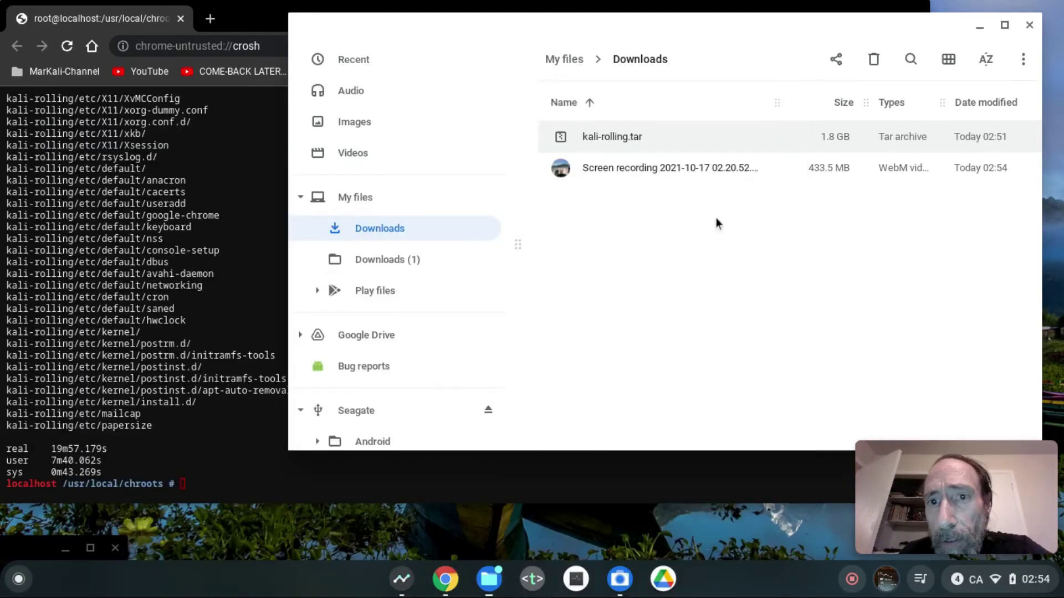
pyautogui.rightClick(634, 136)
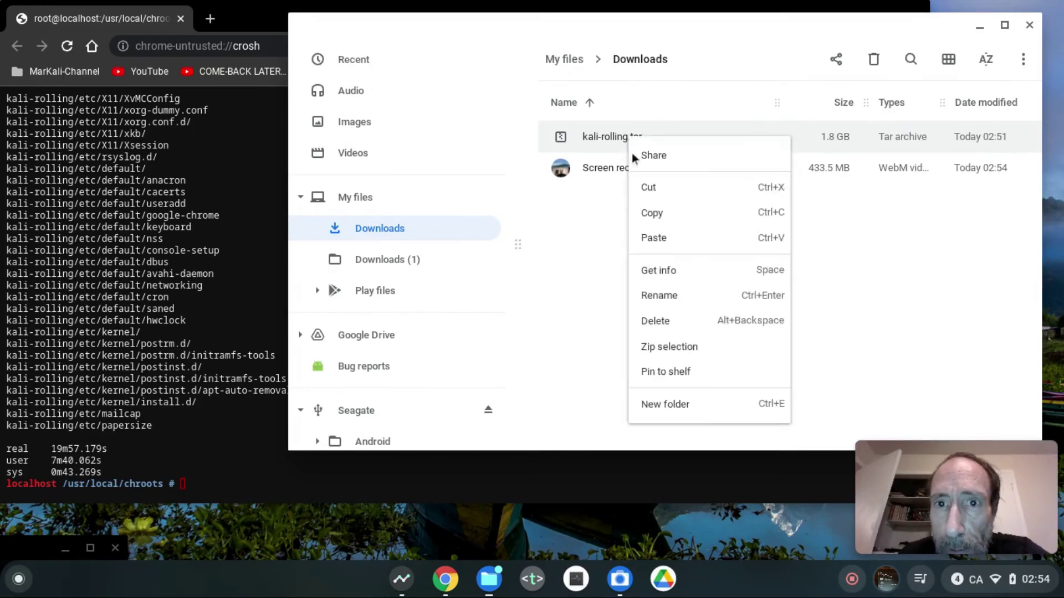
# Step: Confirm the Downloads kali-rolling.tar is also 1.84 GB, then close the Files window
pyautogui.click(676, 270)
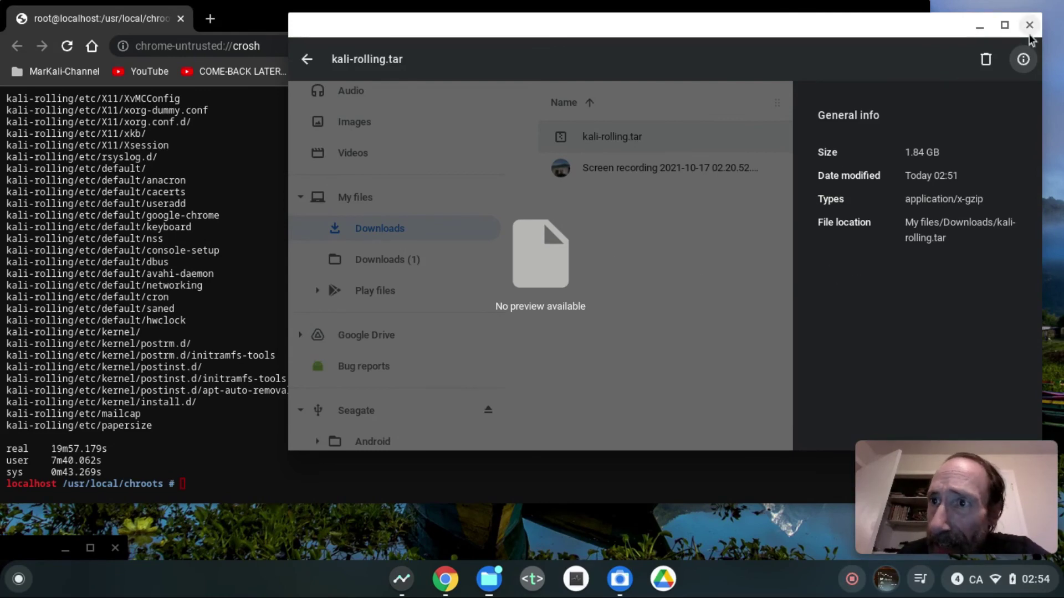
pyautogui.click(1029, 27)
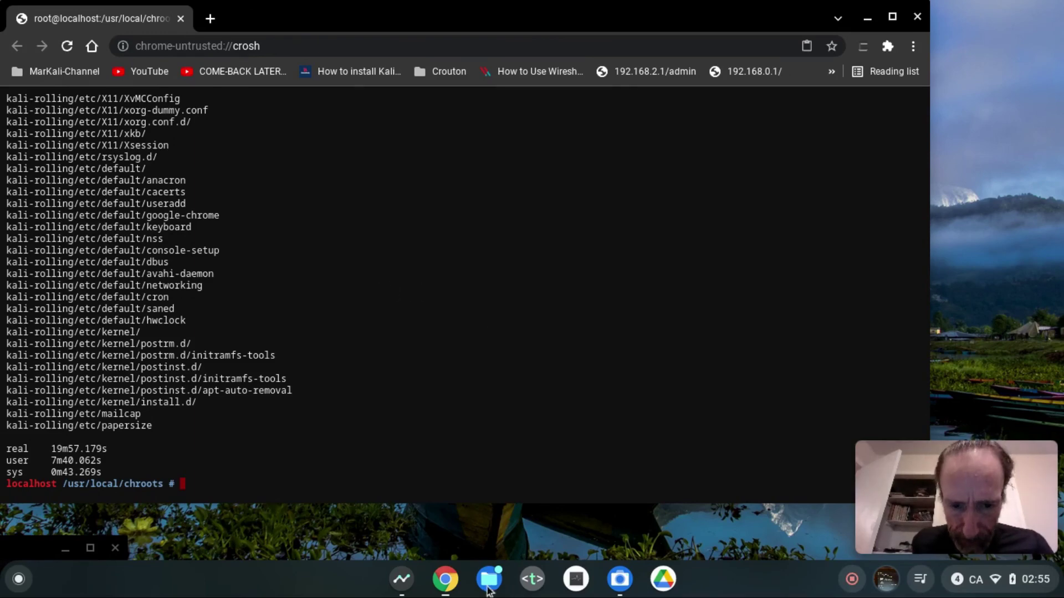
# Step: Launch Files from the shelf, showing My files with Downloads and Play files
pyautogui.click(489, 582)
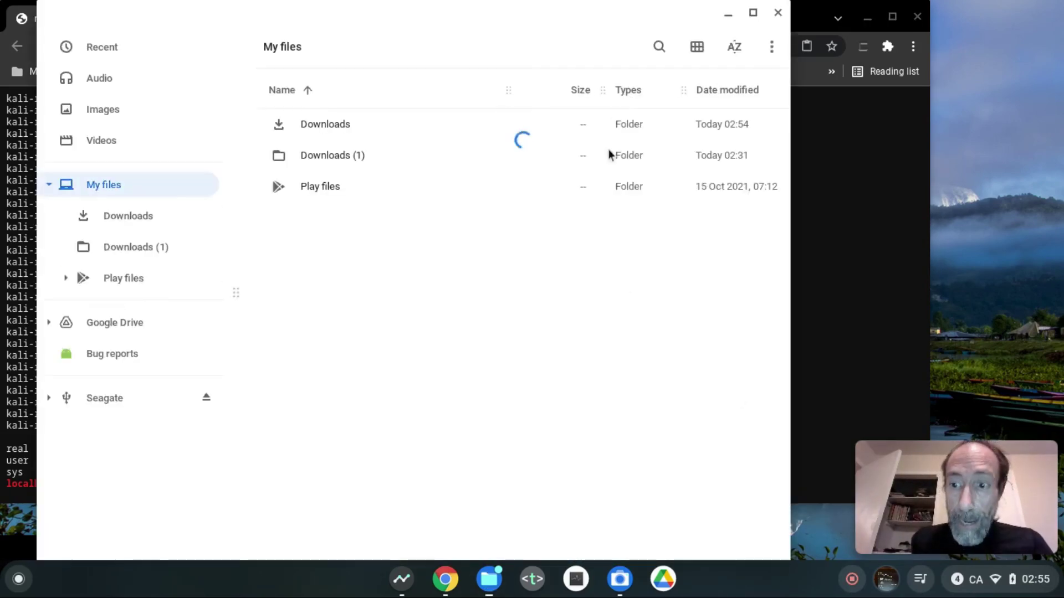